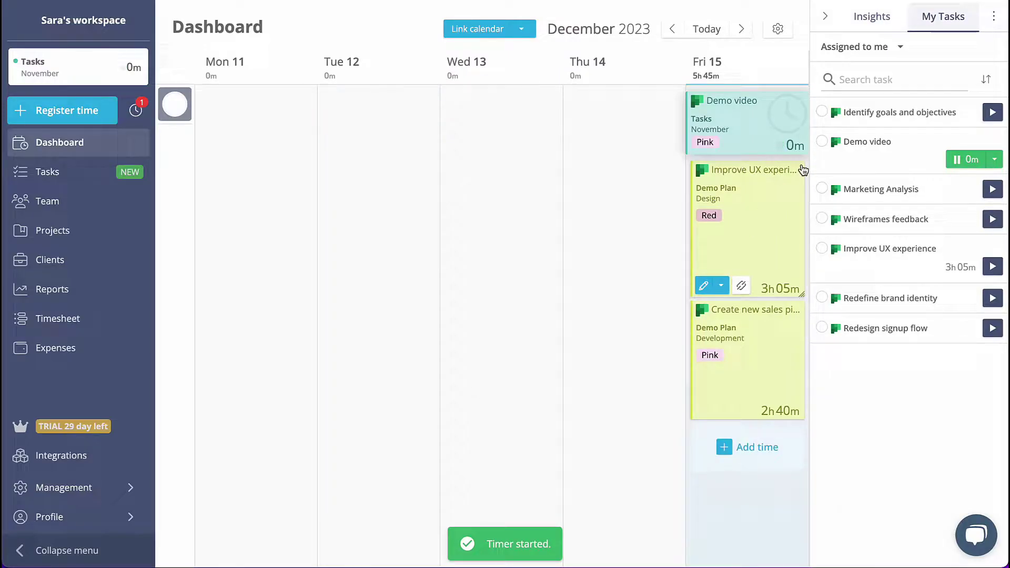
Step: Extend Demo video to 1h, time Wireframes feedback, and open the Microsoft Planner integration
drag(798, 153, 802, 196)
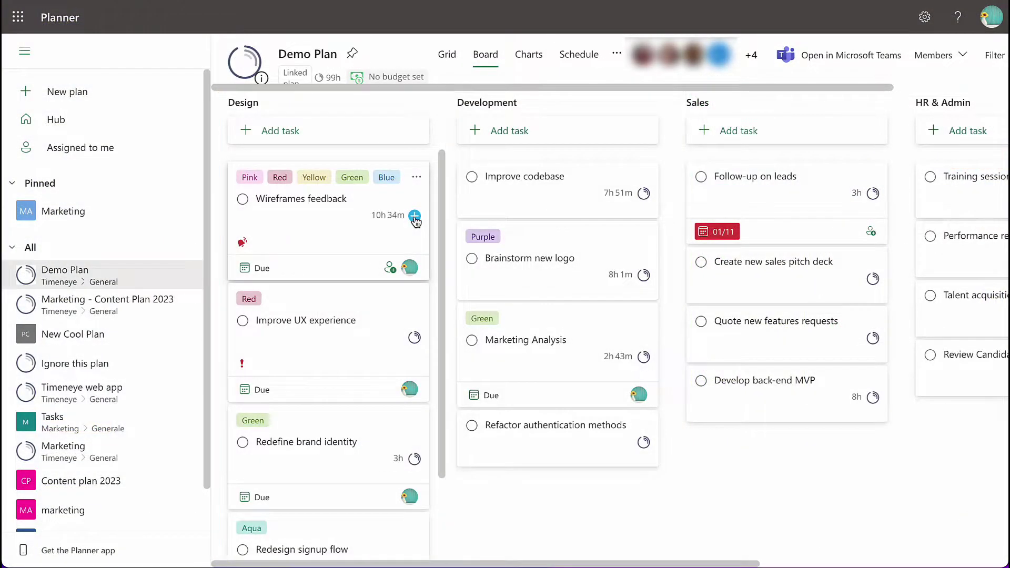
click(414, 217)
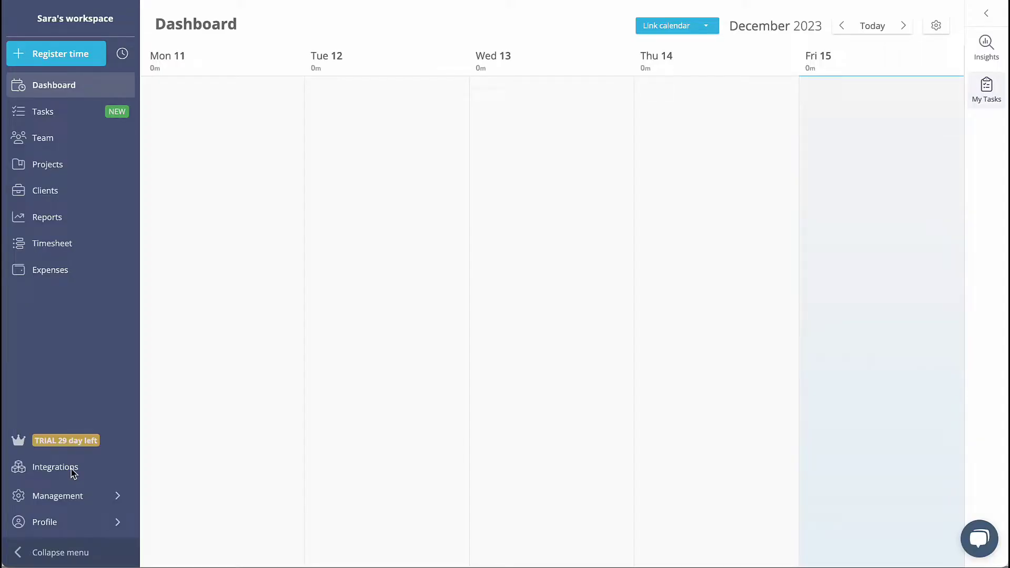
click(71, 470)
click(283, 161)
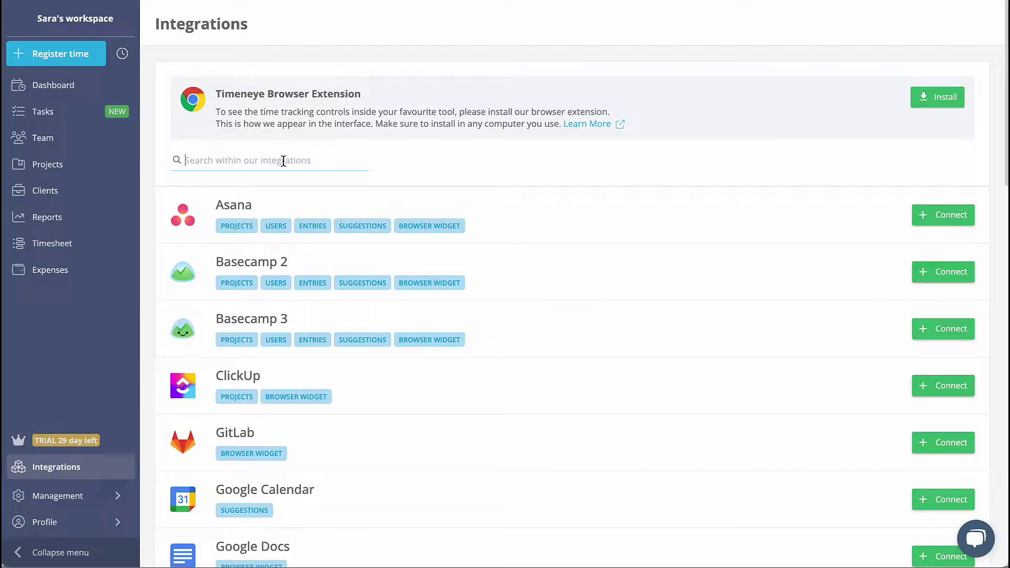
text(pl)
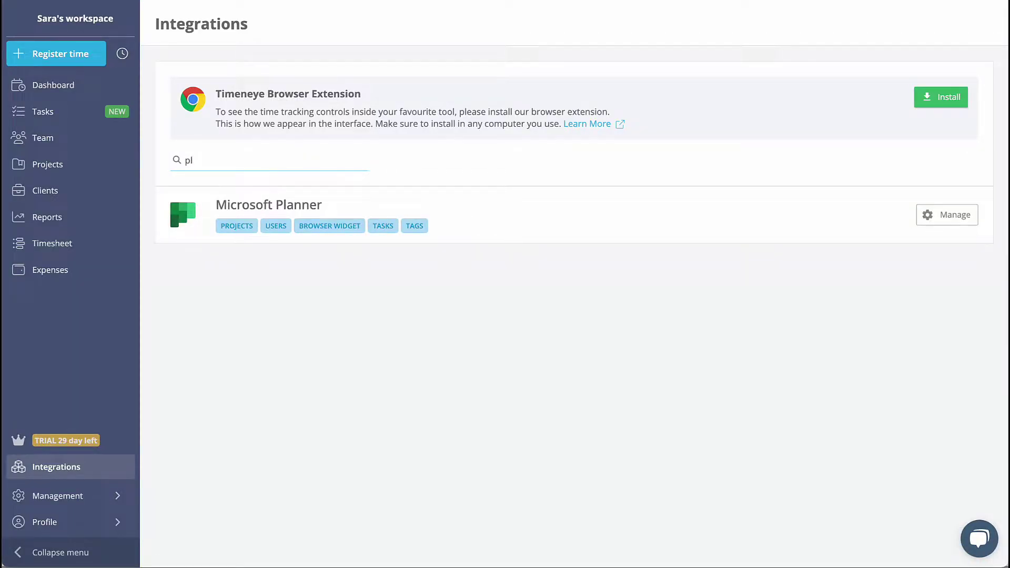
click(937, 212)
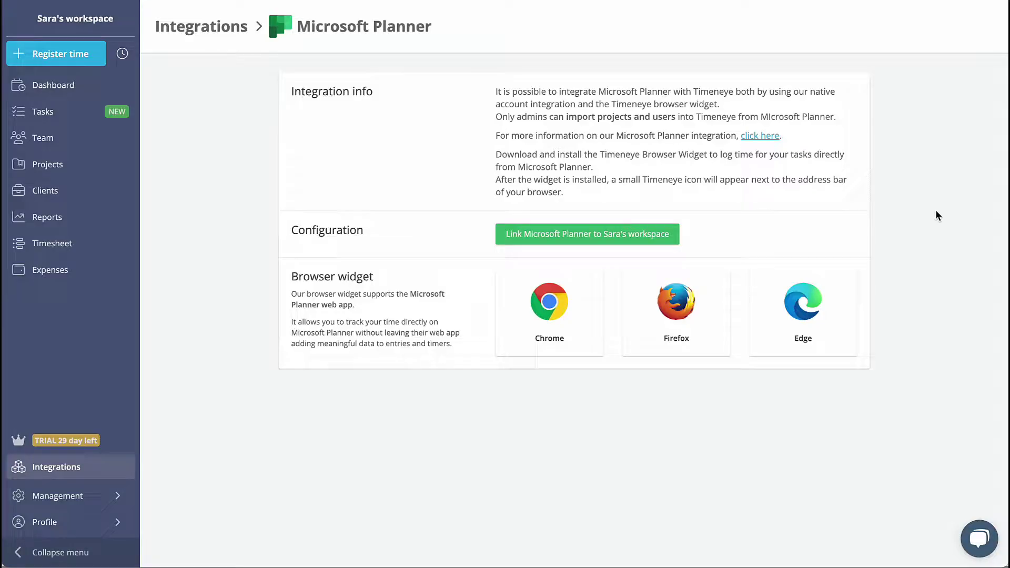
Step: Link the workspace to Microsoft Planner and check the one already-linked Planner user
click(600, 237)
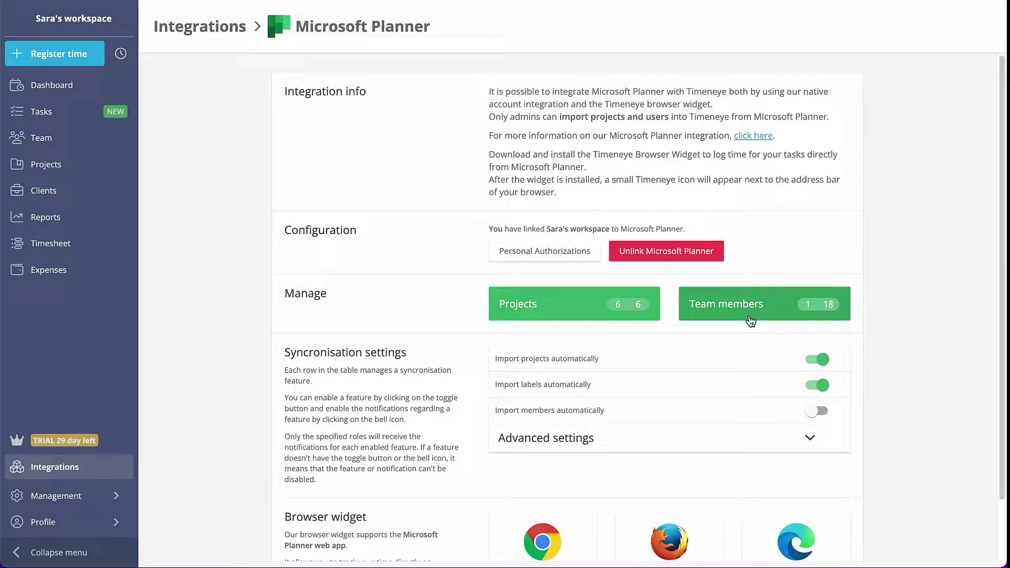
click(819, 320)
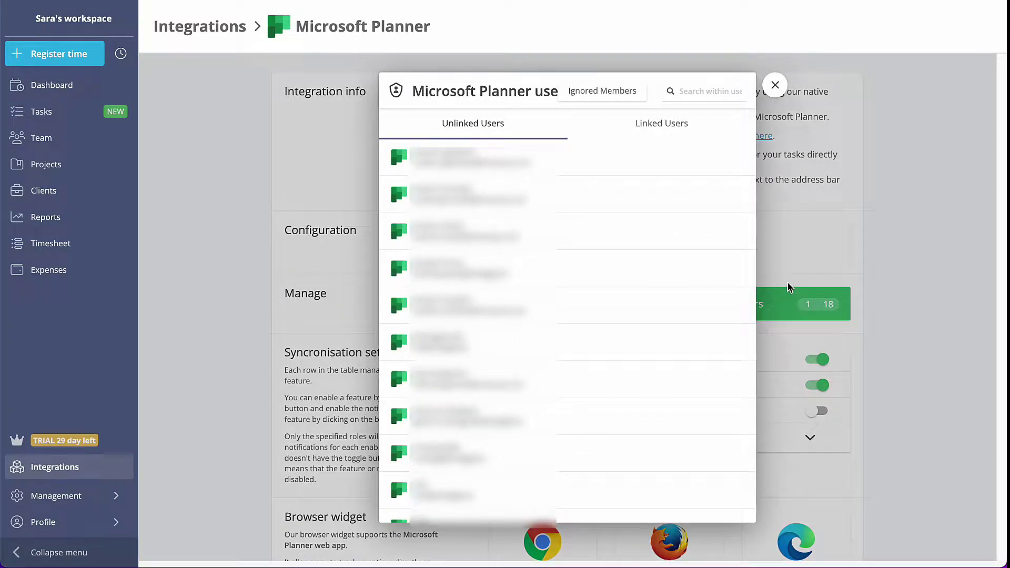
click(668, 134)
mouse_move(520, 170)
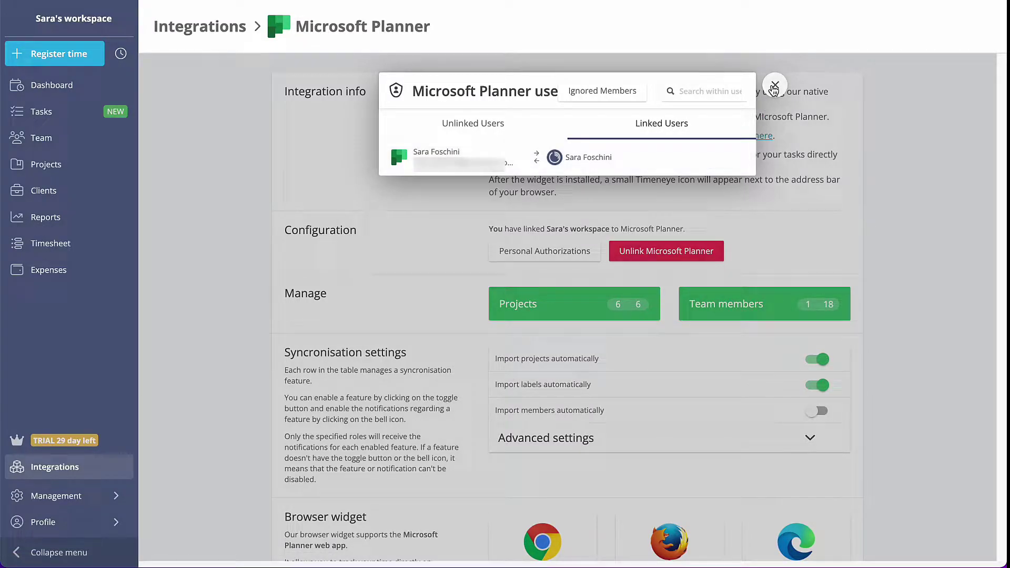
click(775, 85)
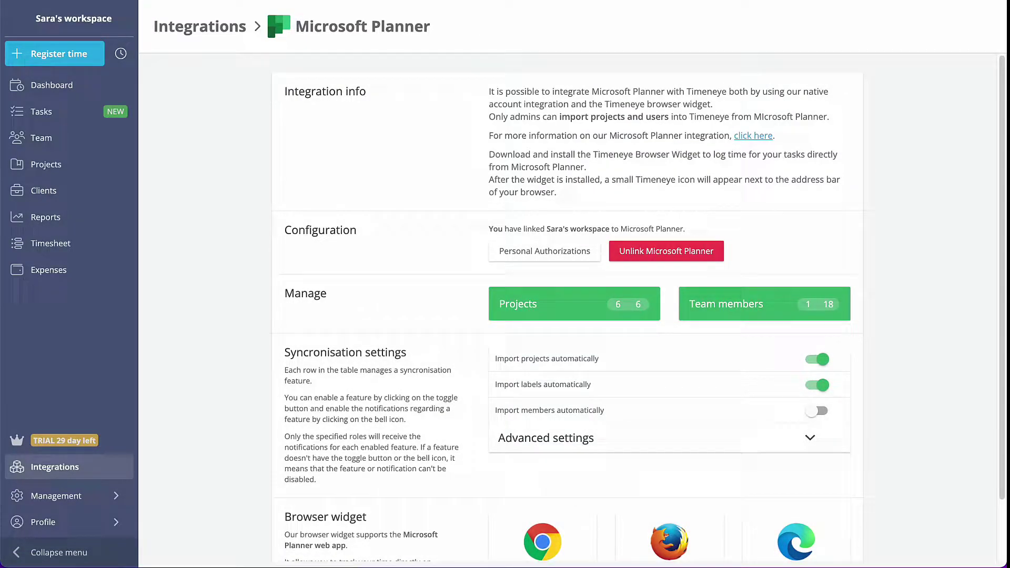
Step: Leave automatic Planner member import off and link a second team member (2 of 18)
mouse_move(662, 411)
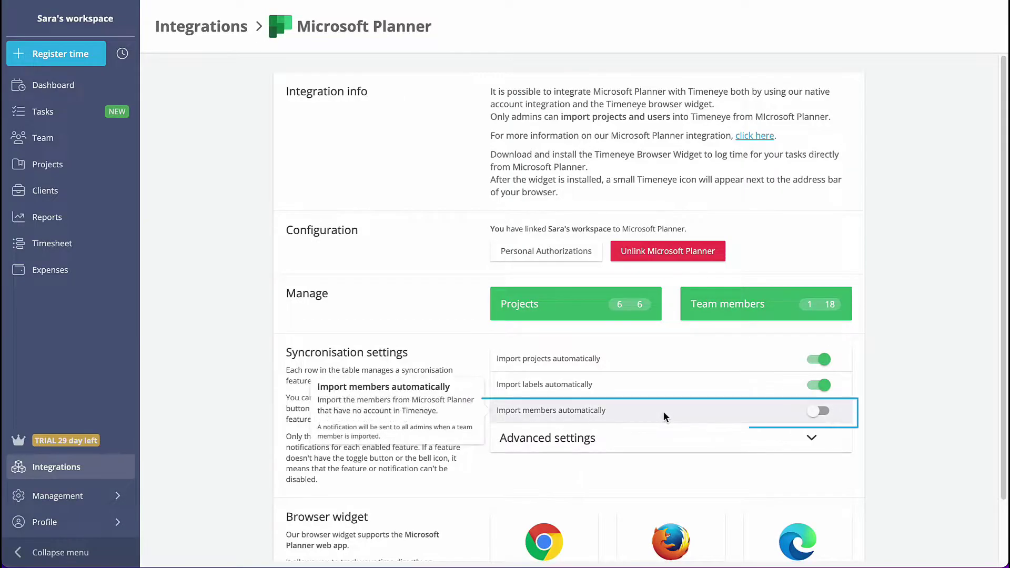
click(820, 411)
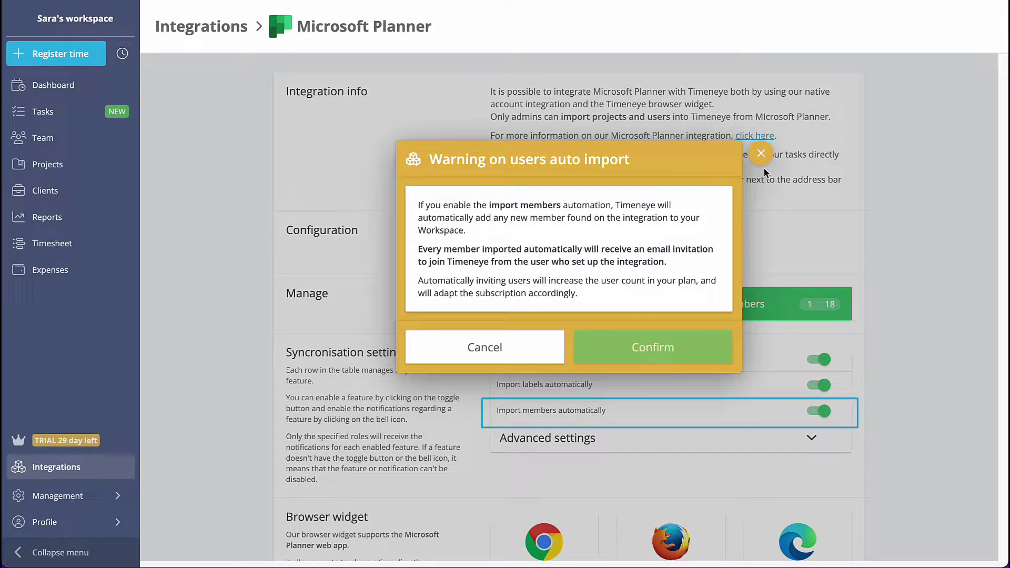
click(761, 154)
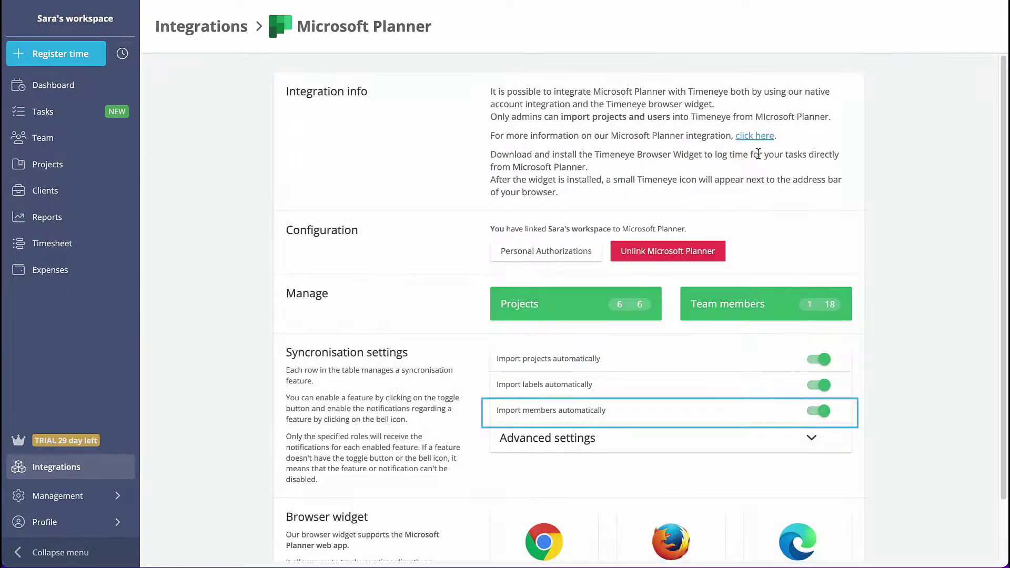
click(749, 311)
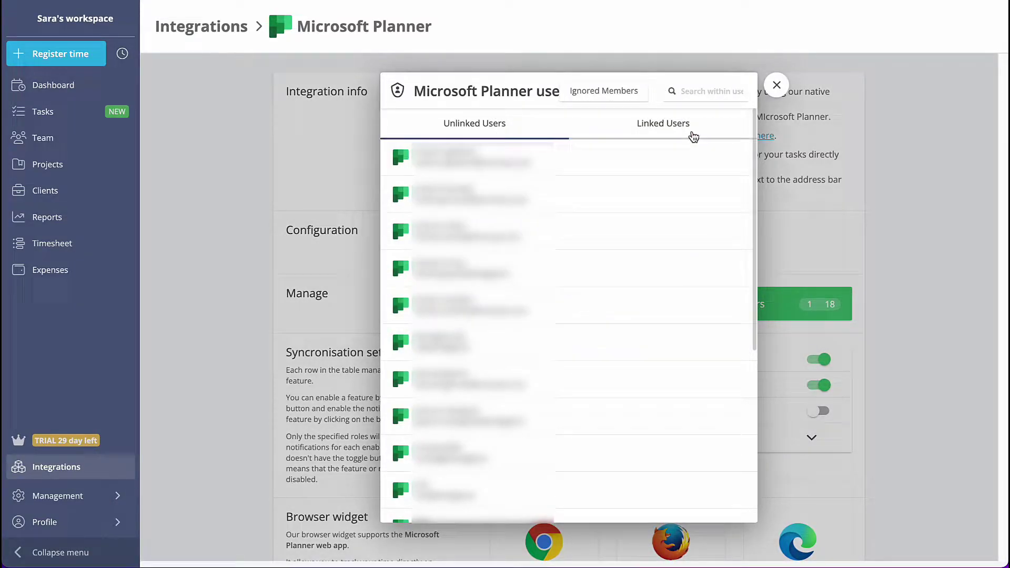
click(776, 85)
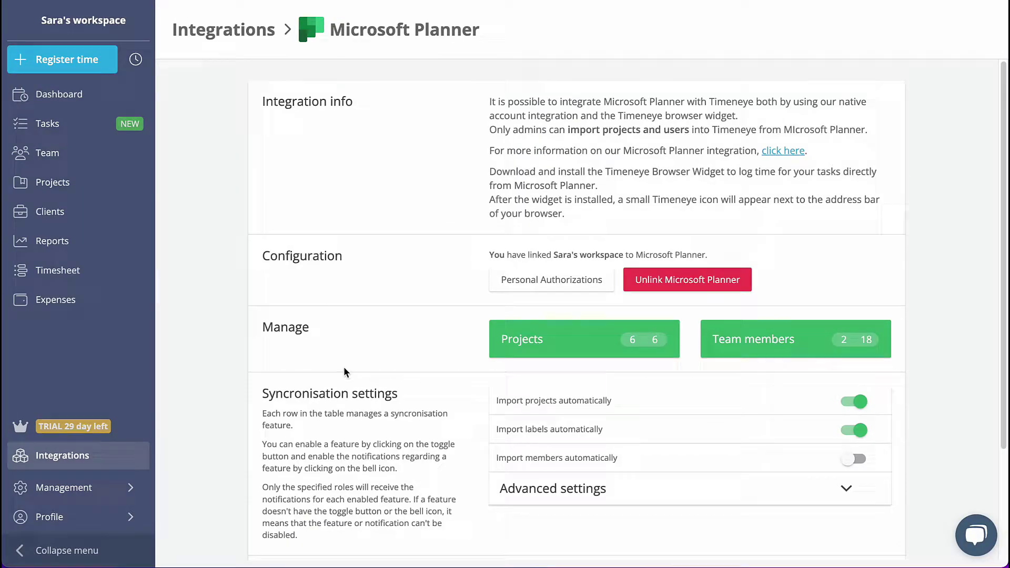
Step: Open the Demo Plan project and review its Team, Phases and Tags breakdowns (83:00 total)
click(53, 183)
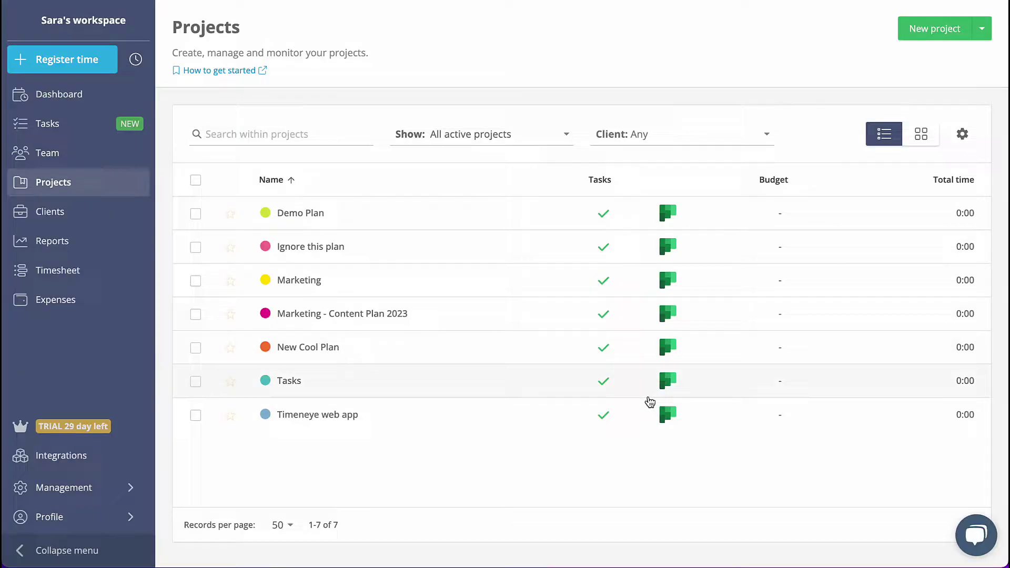
click(295, 216)
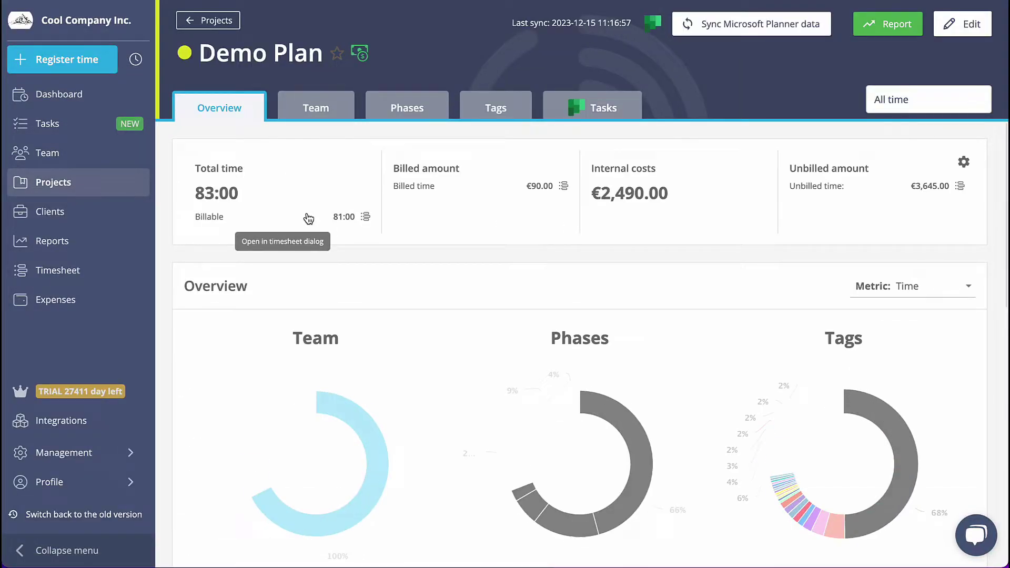
click(317, 110)
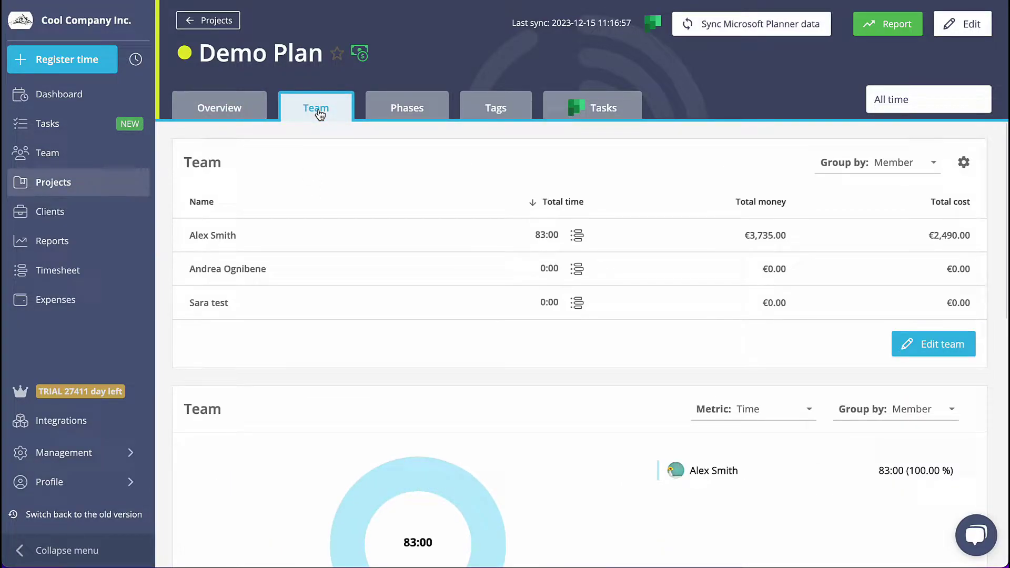
click(405, 116)
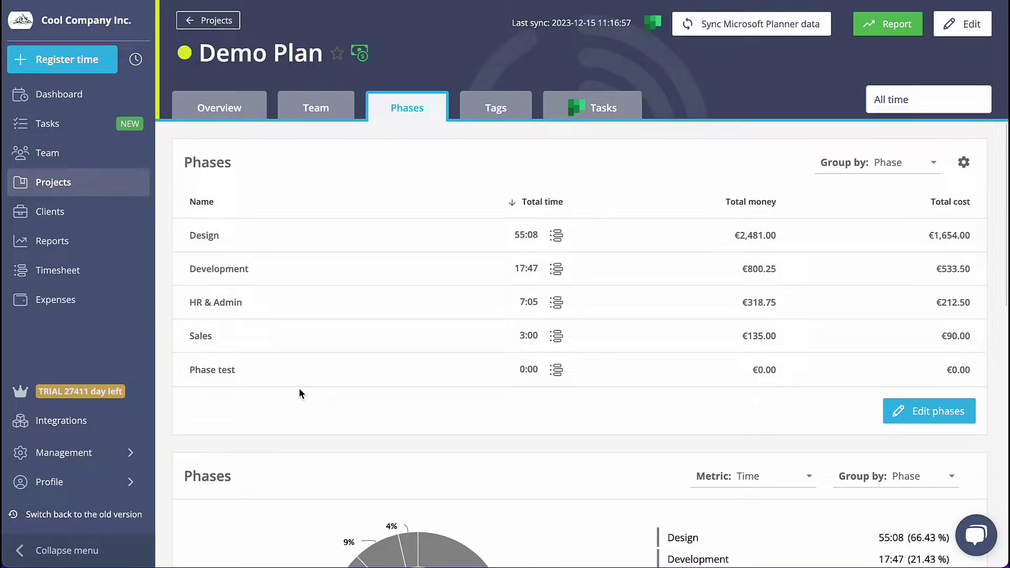
click(500, 111)
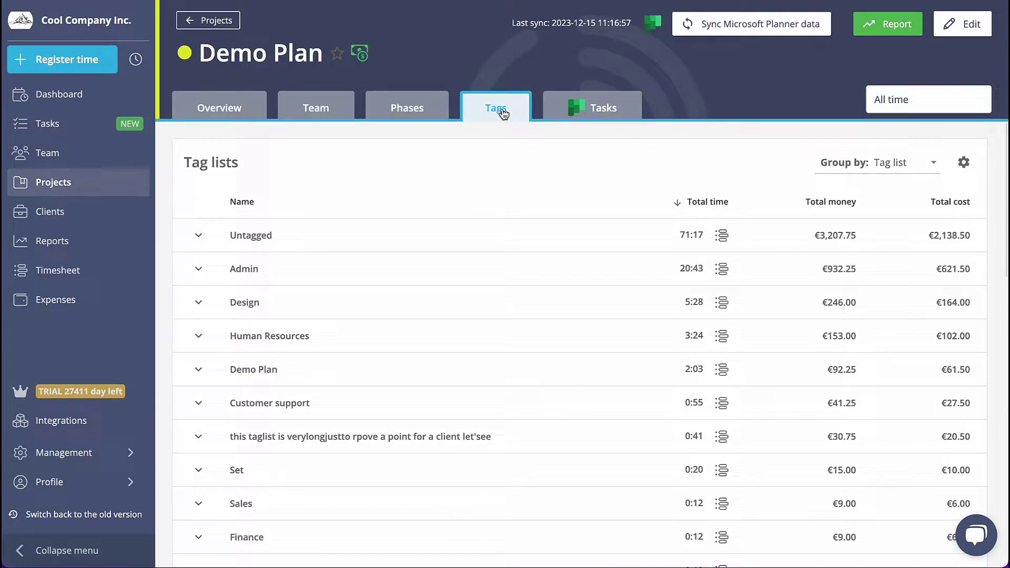
Step: Start a timer on Improve UX experience from Demo Plan's Tasks board view
click(603, 111)
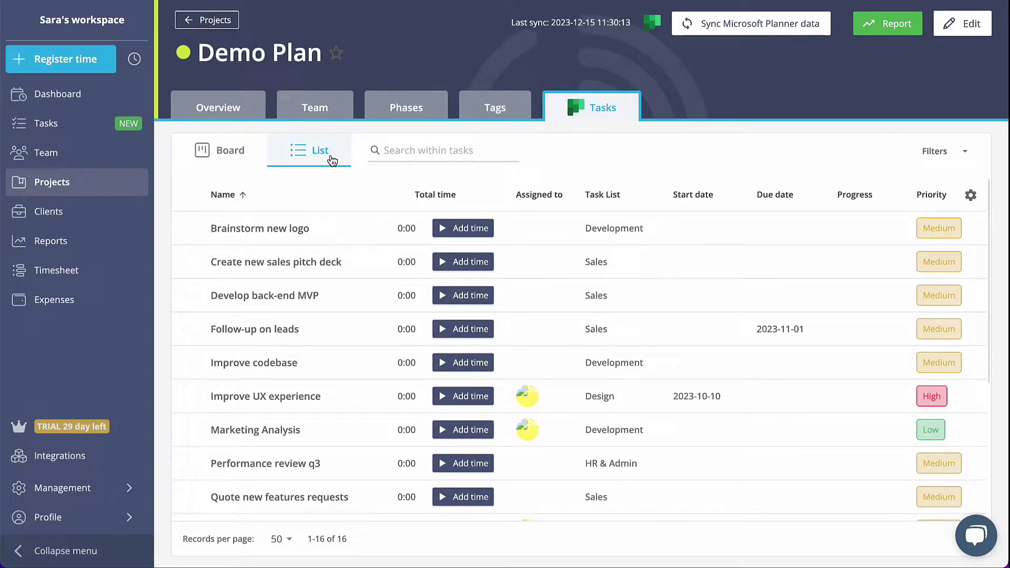
click(246, 163)
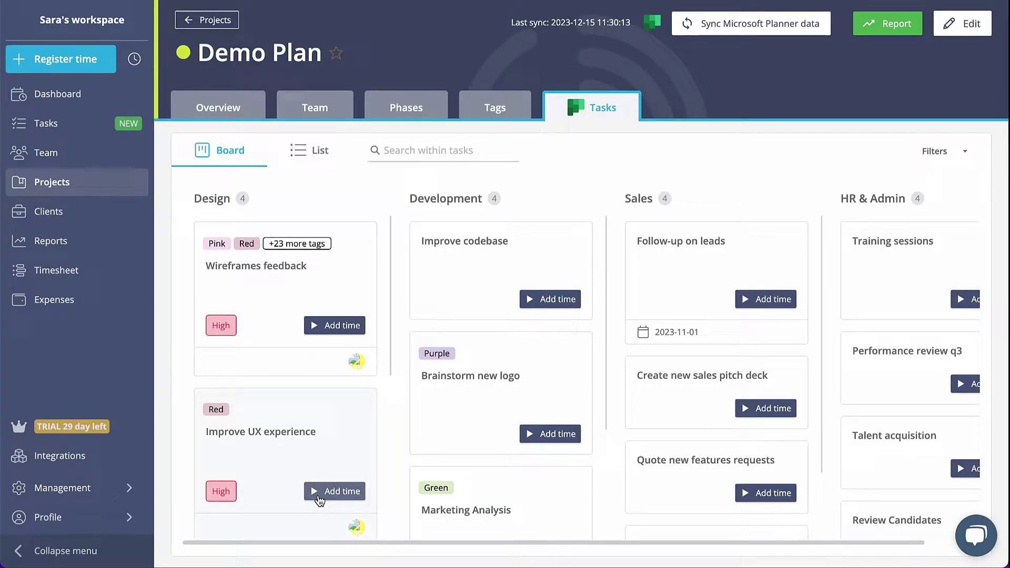
click(323, 494)
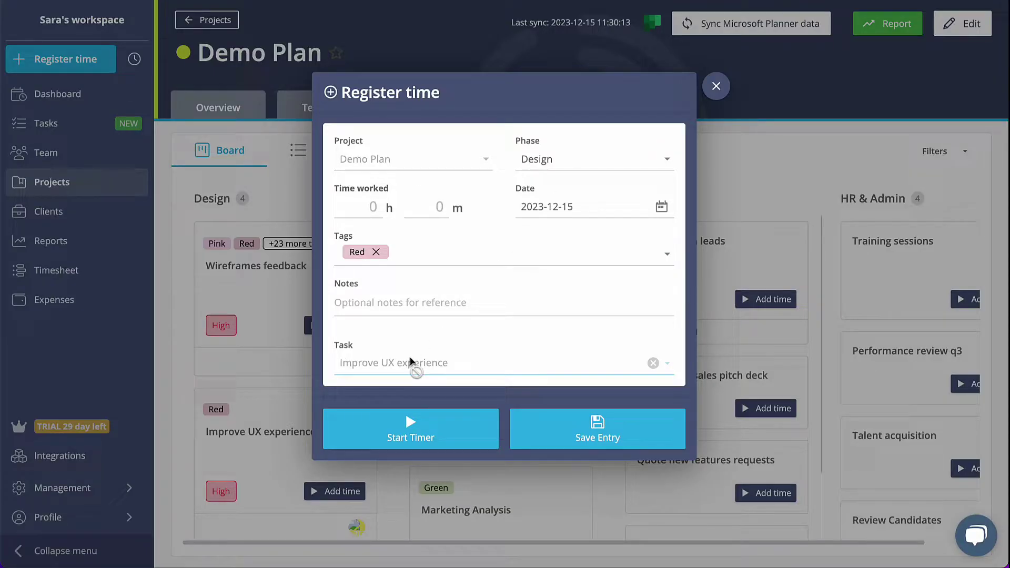
click(406, 438)
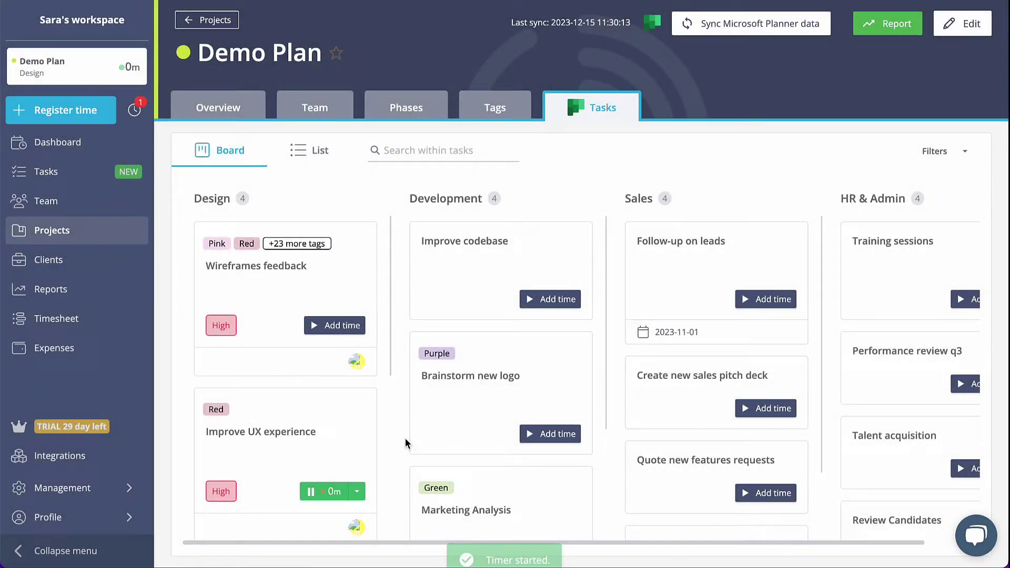
Step: Stretch the running Improve UX experience entry to 3h05m and save it
click(45, 153)
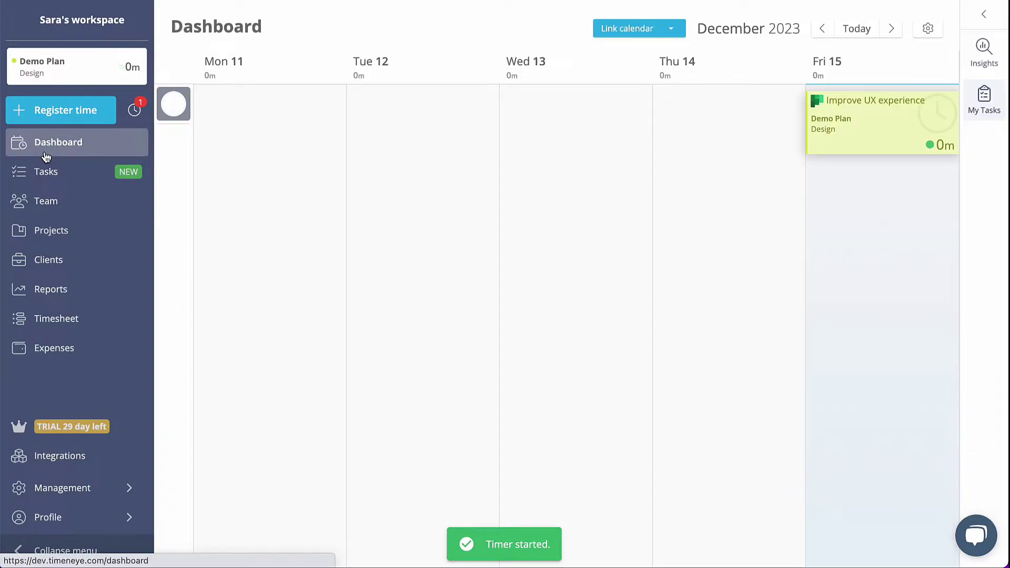
drag(948, 157, 955, 281)
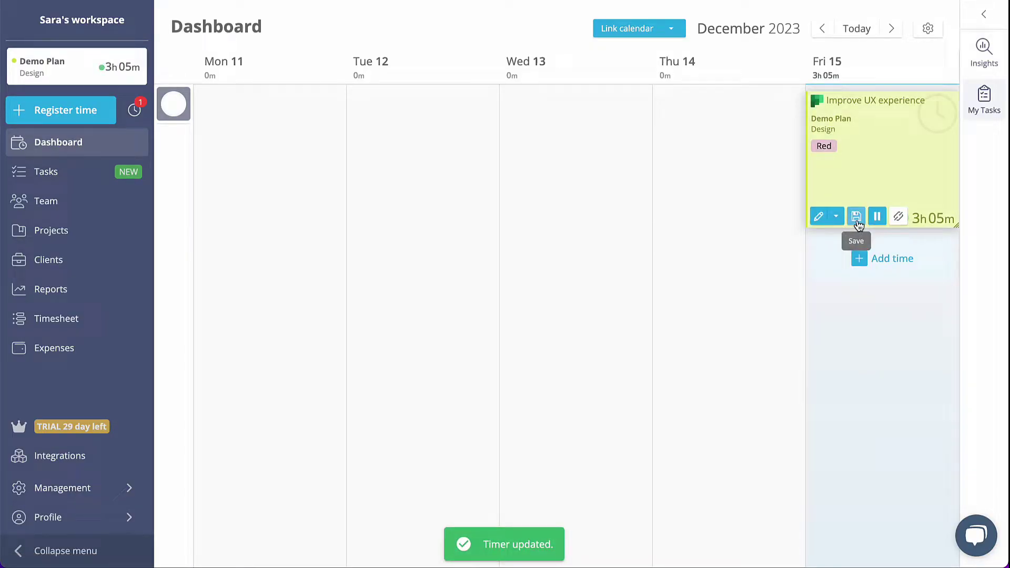
click(857, 221)
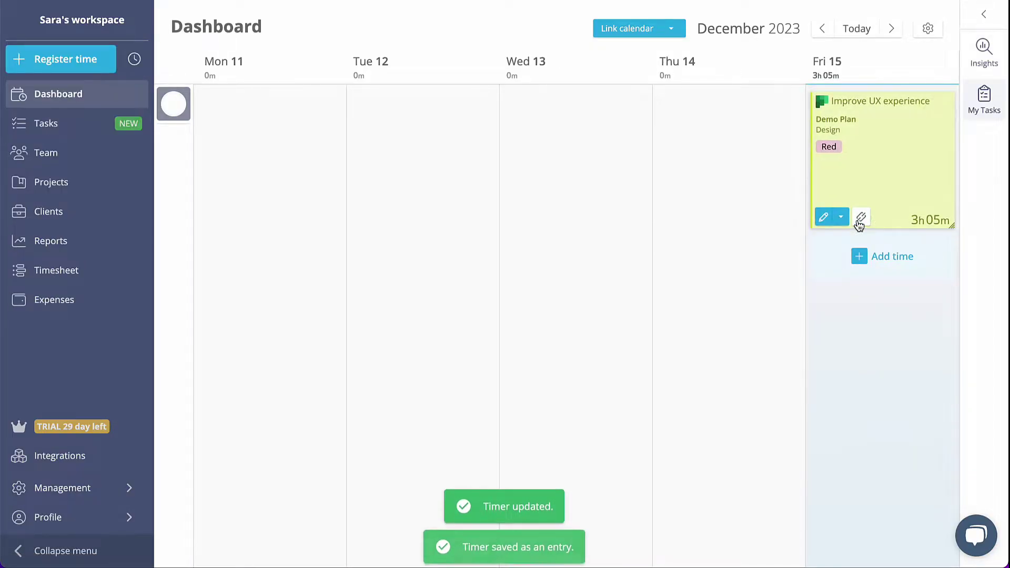
Step: Start a timer on Create new sales pitch deck with Development phase and Pink tag
click(63, 66)
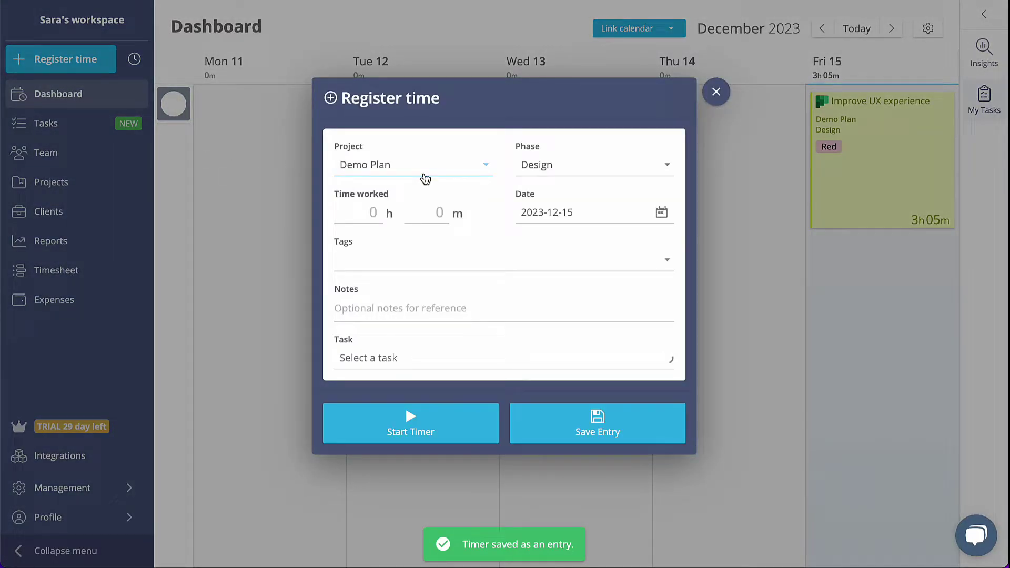
click(560, 178)
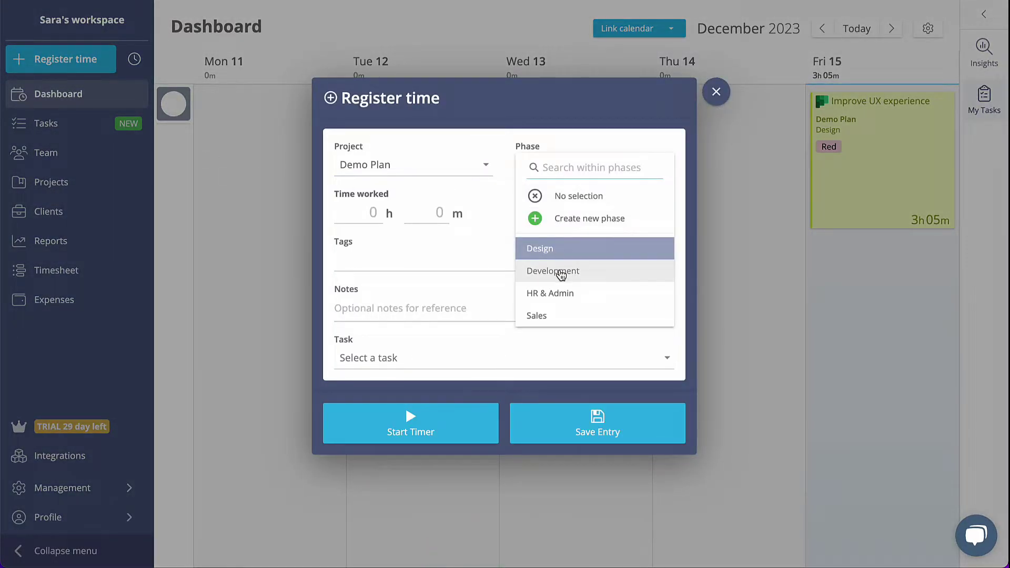
click(560, 271)
click(532, 261)
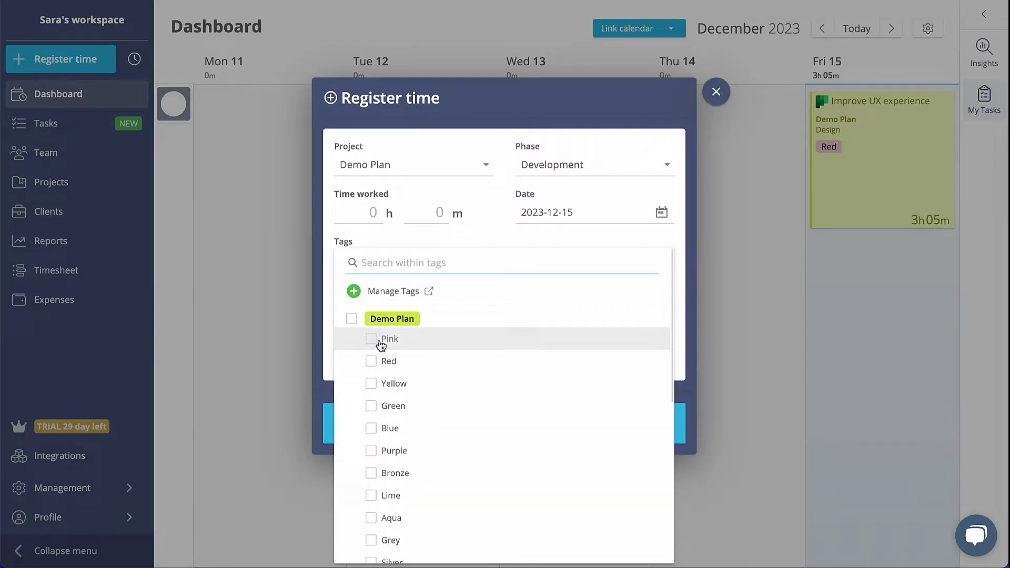
click(377, 340)
click(554, 244)
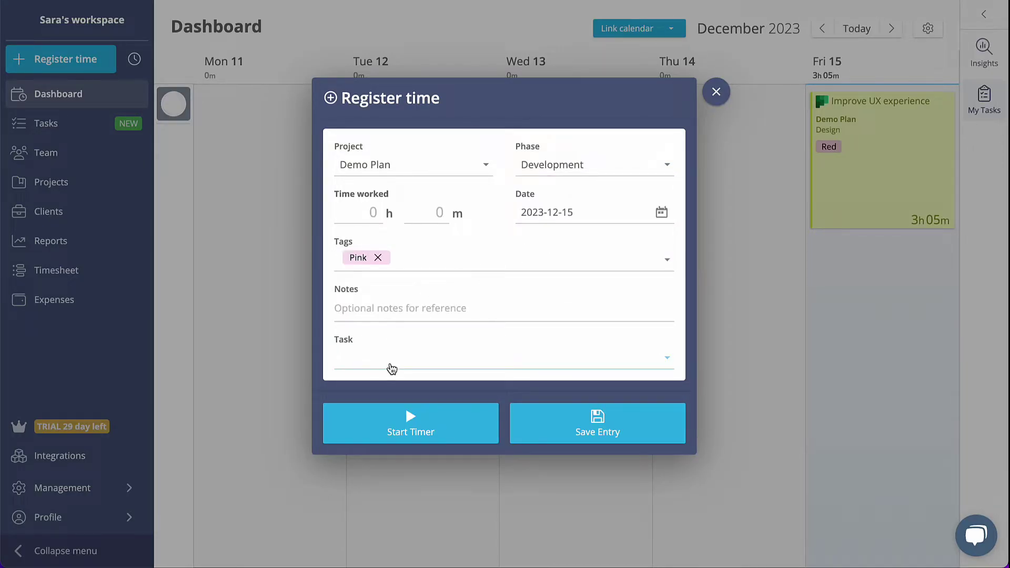
click(391, 368)
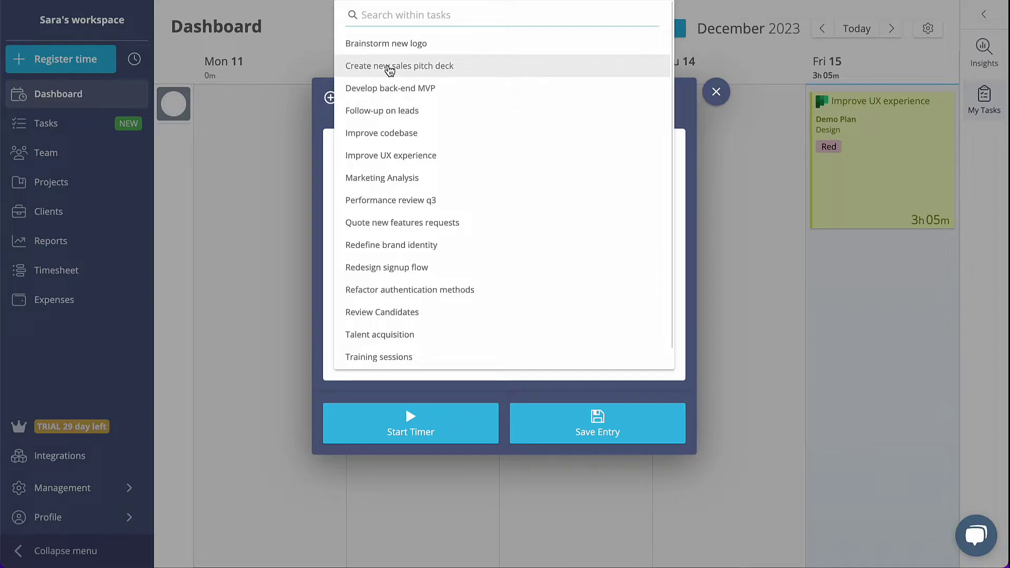
click(390, 65)
click(430, 417)
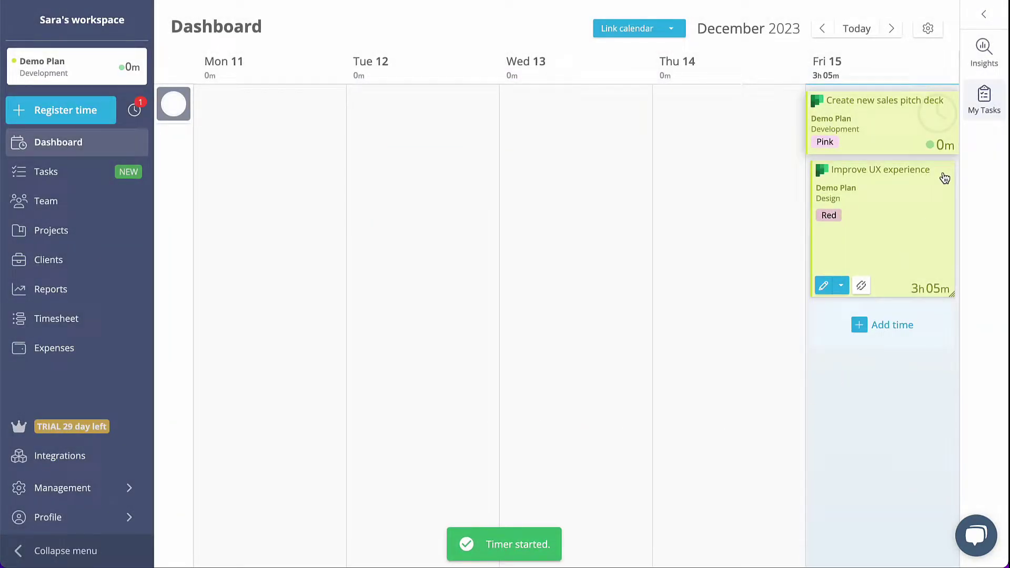
Step: Save Create new sales pitch deck at 2h40m and filter My Tasks to Assigned to me
drag(953, 153, 951, 266)
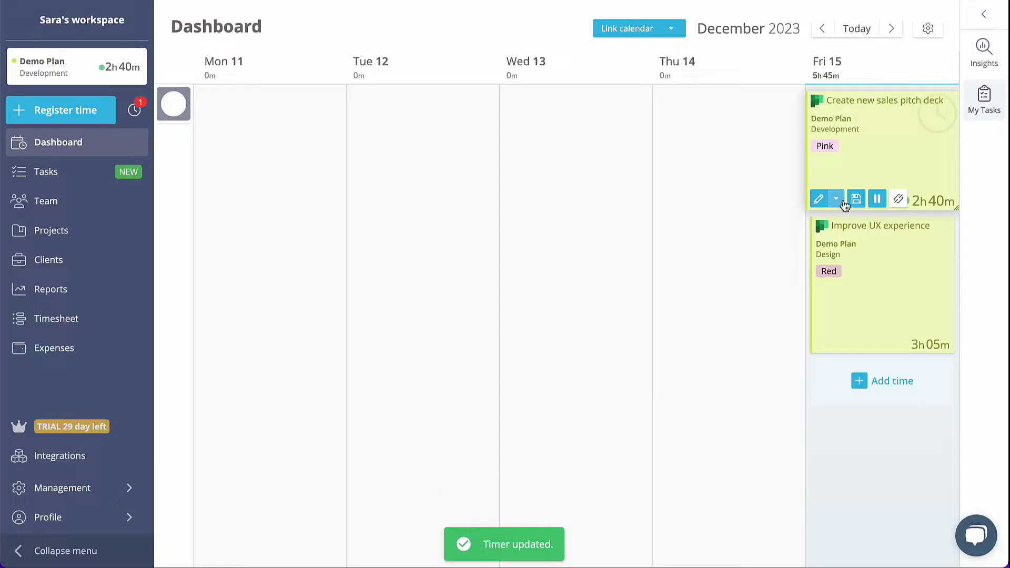
click(856, 200)
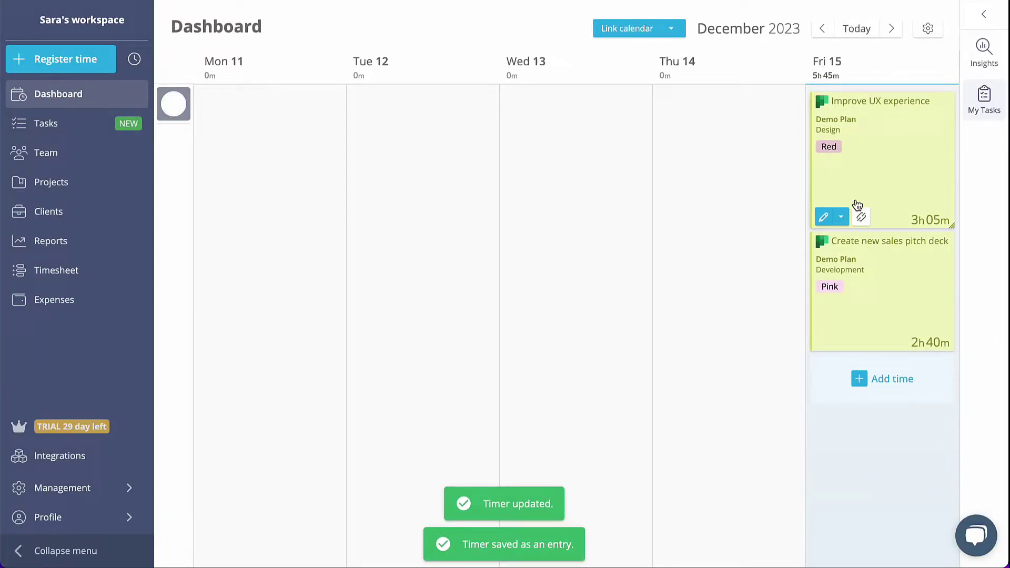
click(984, 99)
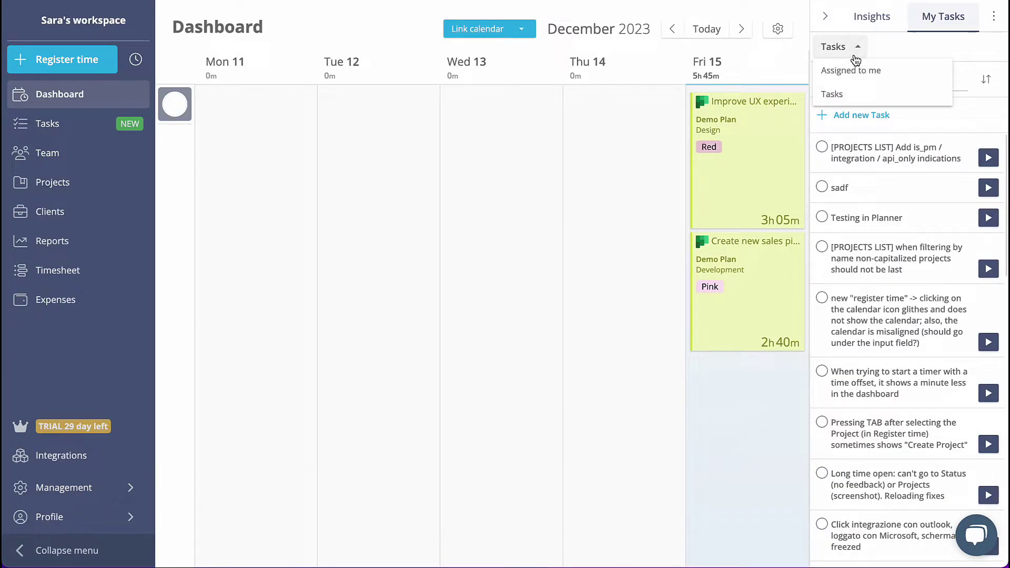
click(851, 70)
click(926, 45)
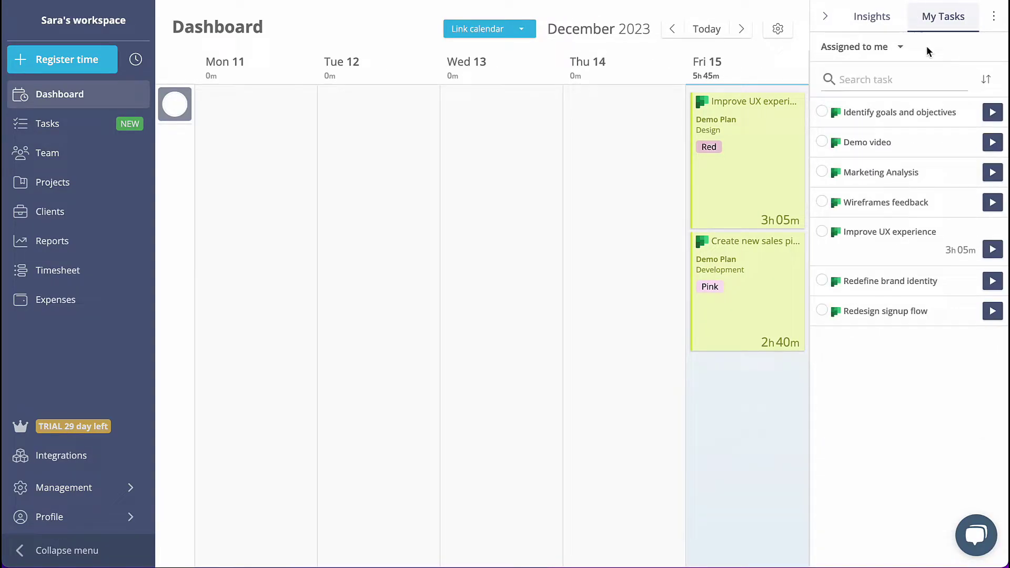
Step: Time the Demo video task, extend it to 1h, and stop the timer
click(992, 143)
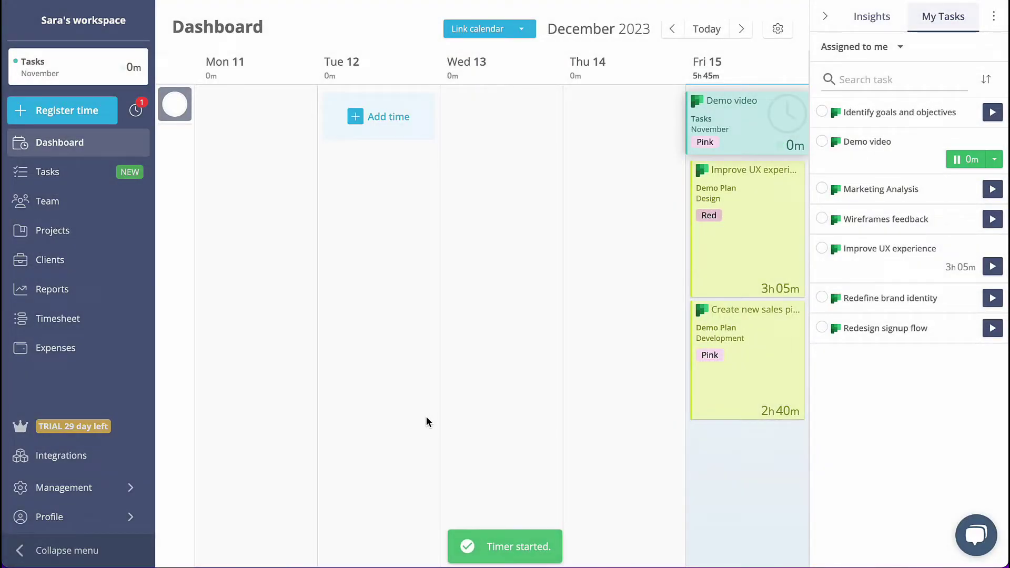
drag(789, 153, 789, 195)
click(968, 159)
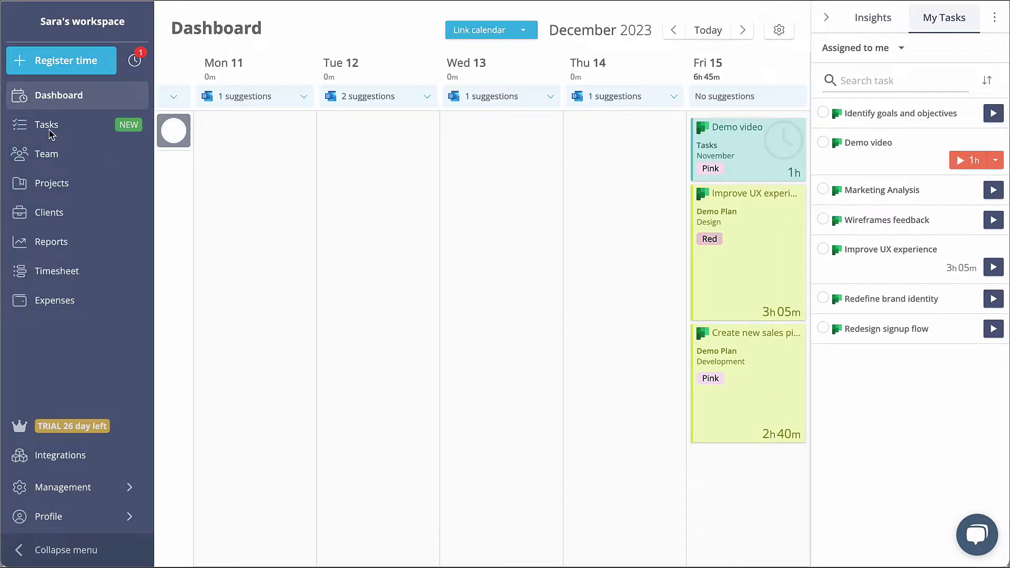
click(50, 133)
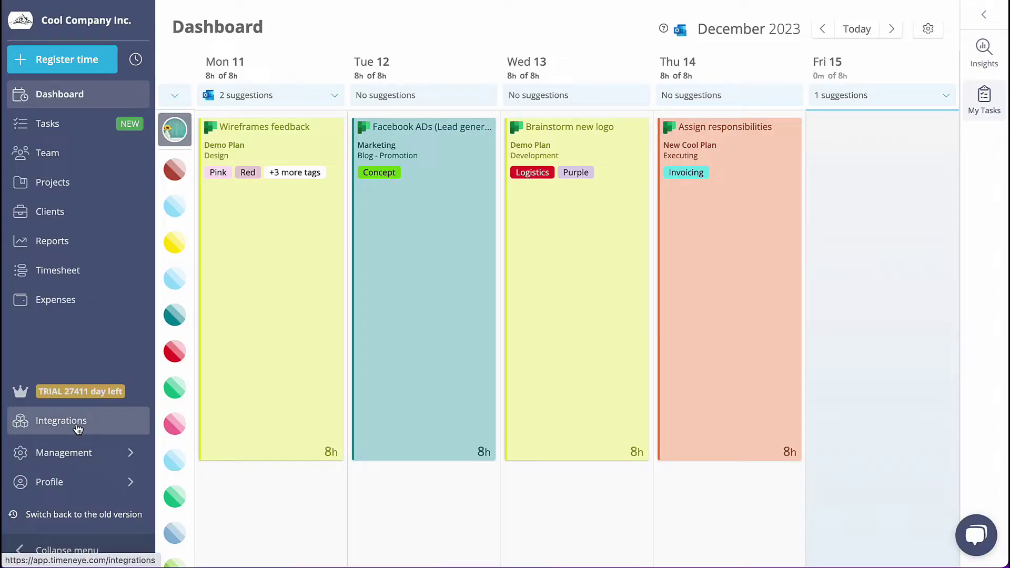
Step: Go to the Microsoft Planner integration's browser widget options and choose Chrome
click(78, 429)
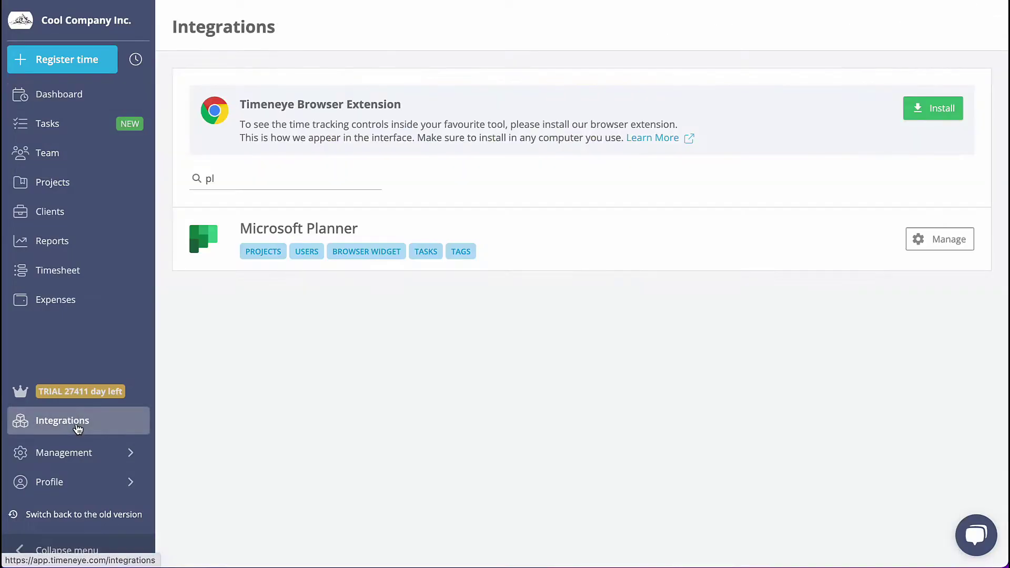
click(920, 238)
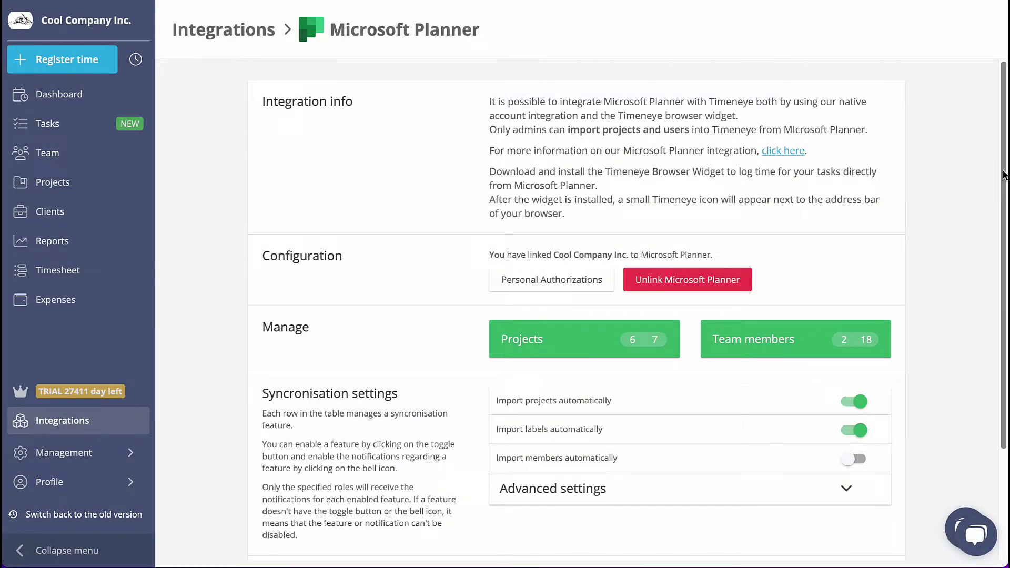
scroll(969, 351, down, 3)
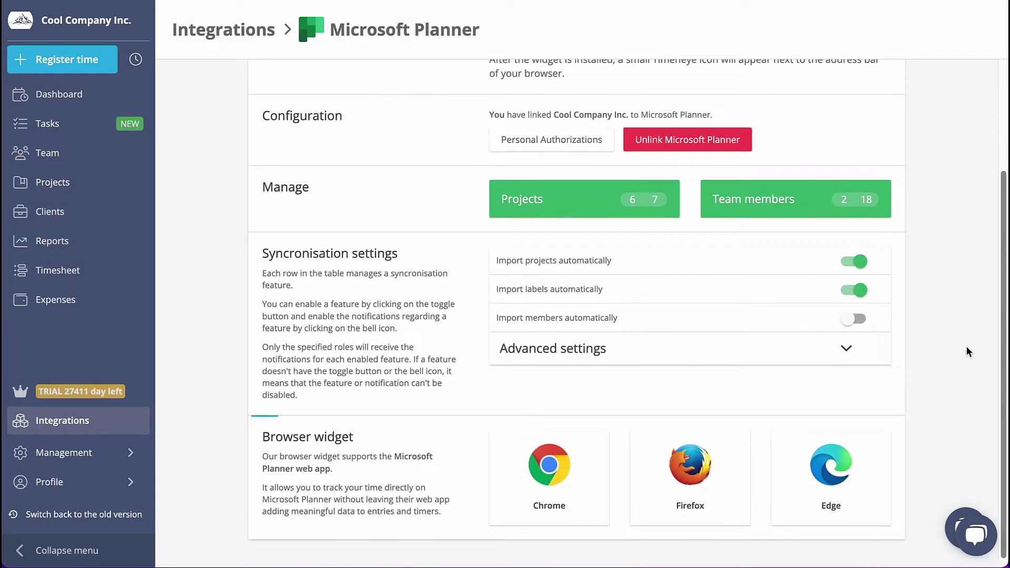
click(558, 481)
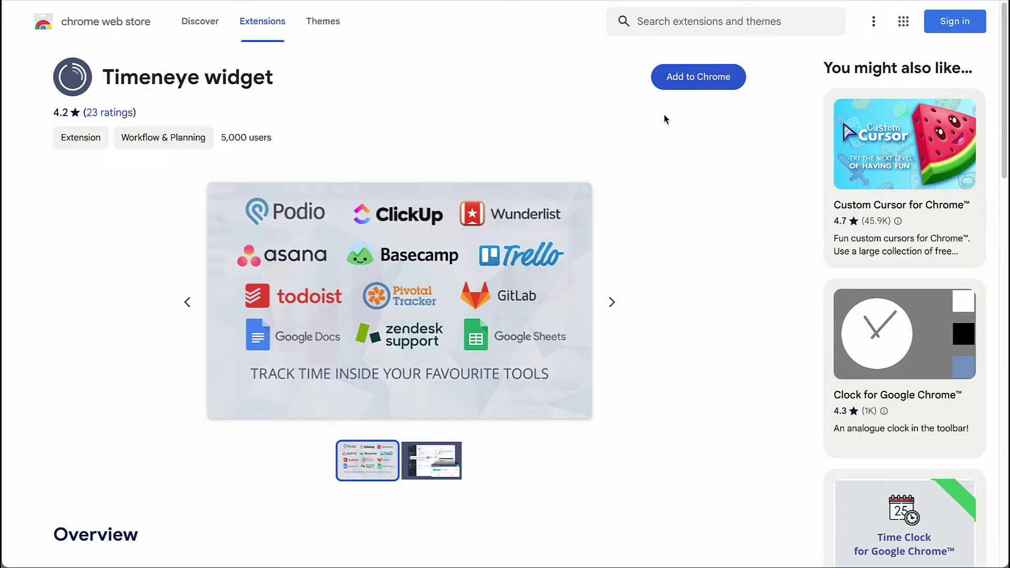
Step: Add the Timeneye widget extension to Chrome and confirm the installation
click(699, 83)
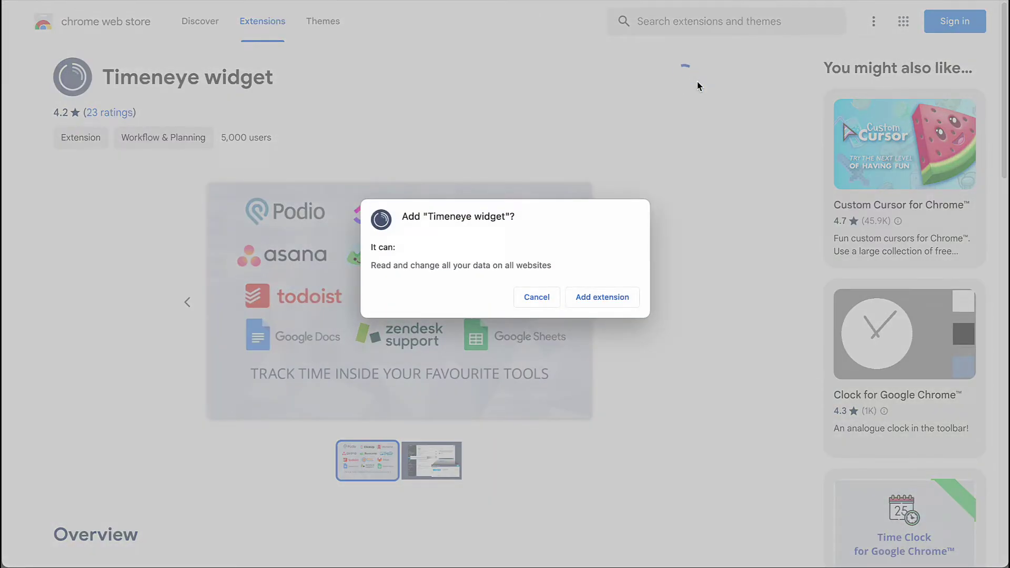
click(617, 301)
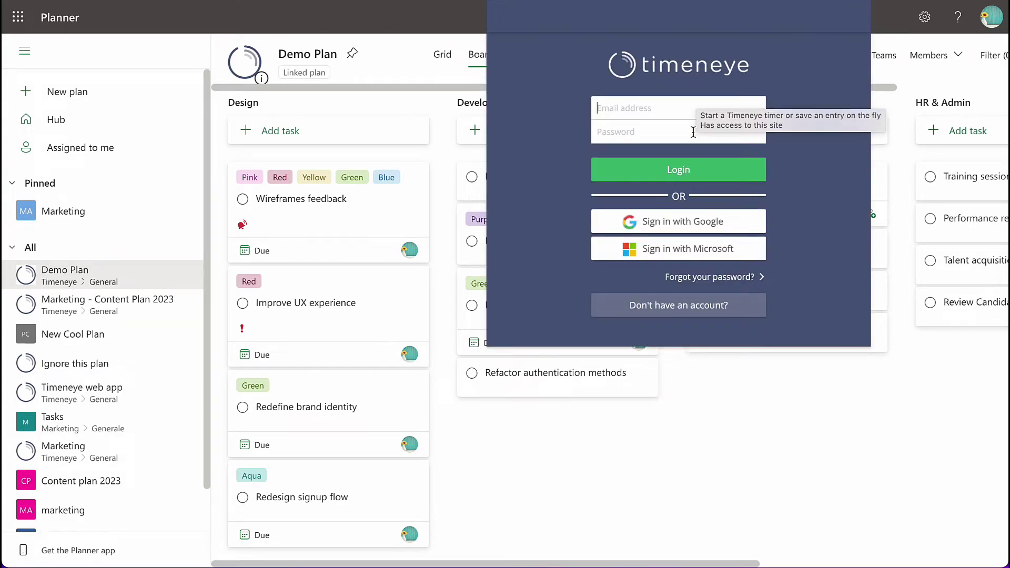
Step: Log into the Timeneye widget and time Wireframes feedback under the Development phase
click(692, 249)
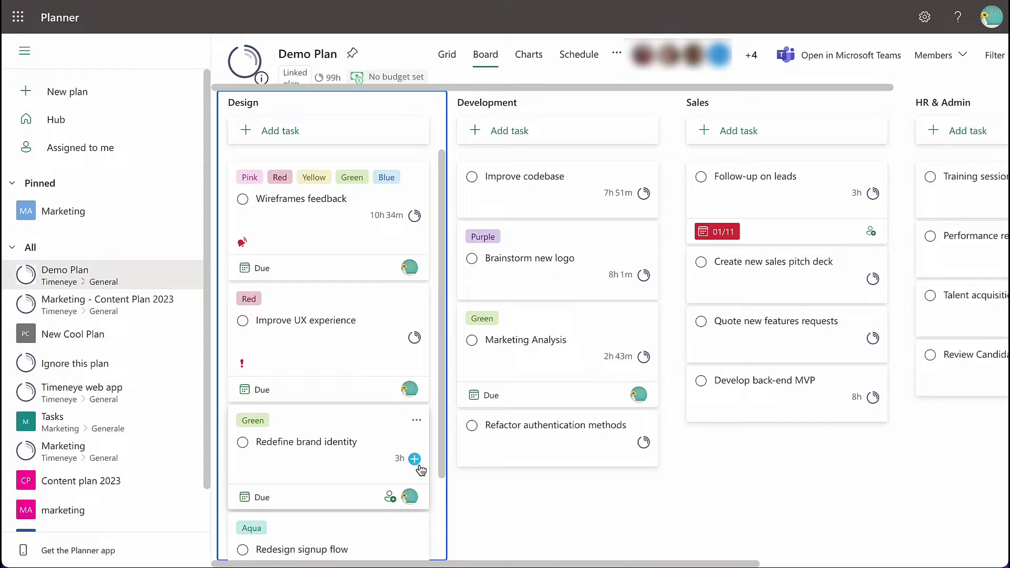
click(414, 216)
click(584, 169)
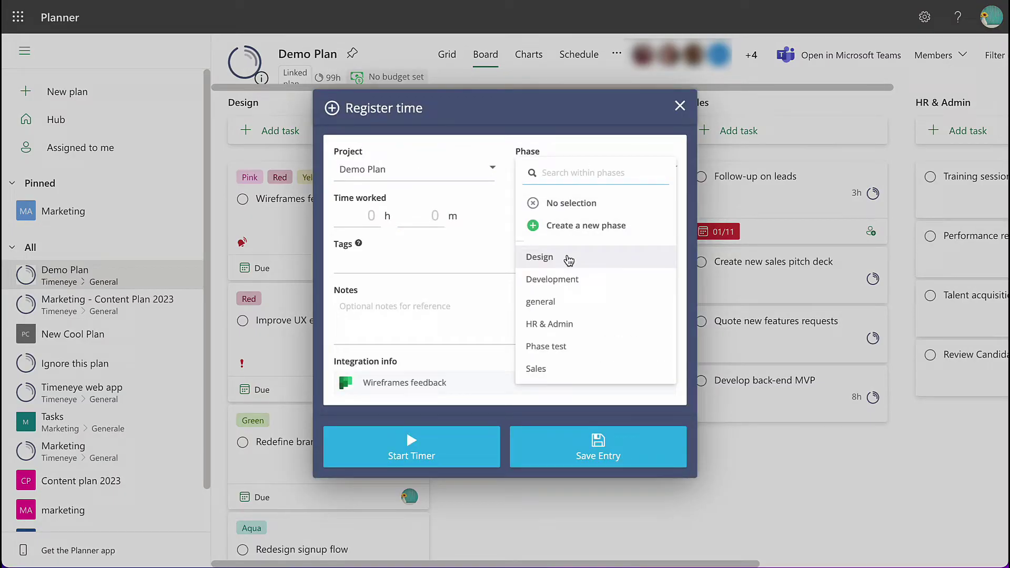
click(557, 279)
click(393, 444)
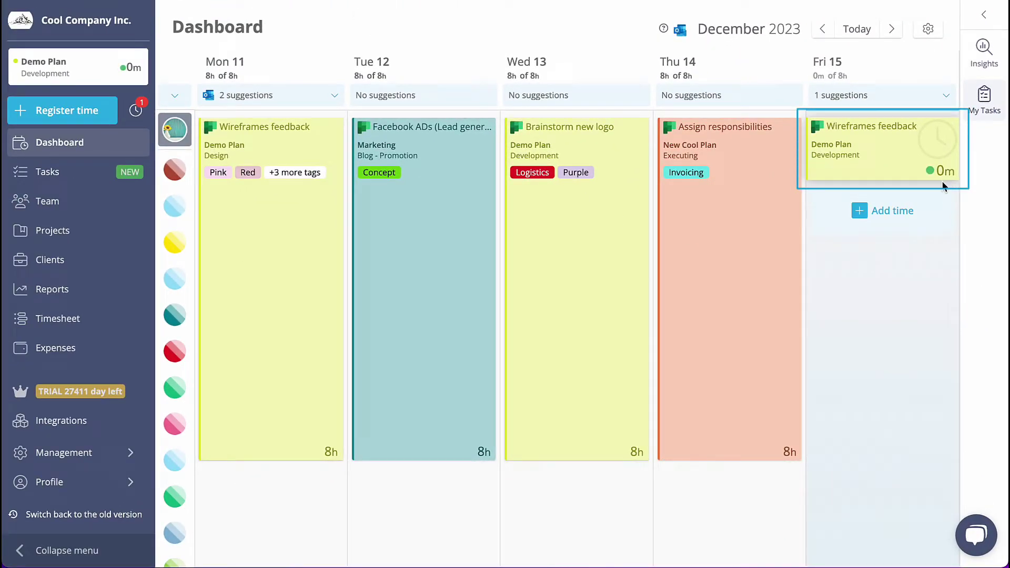
Step: Extend Friday's Wireframes feedback entry on the Dashboard to 2h 15m
drag(958, 179, 960, 270)
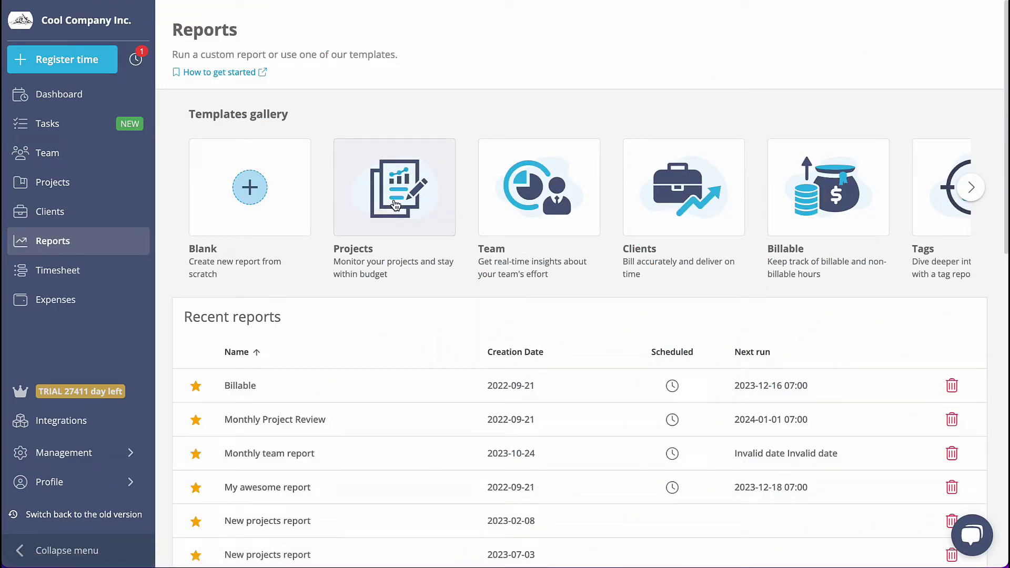
Step: Start a new report from the Projects template and add a Tasks table widget
click(395, 205)
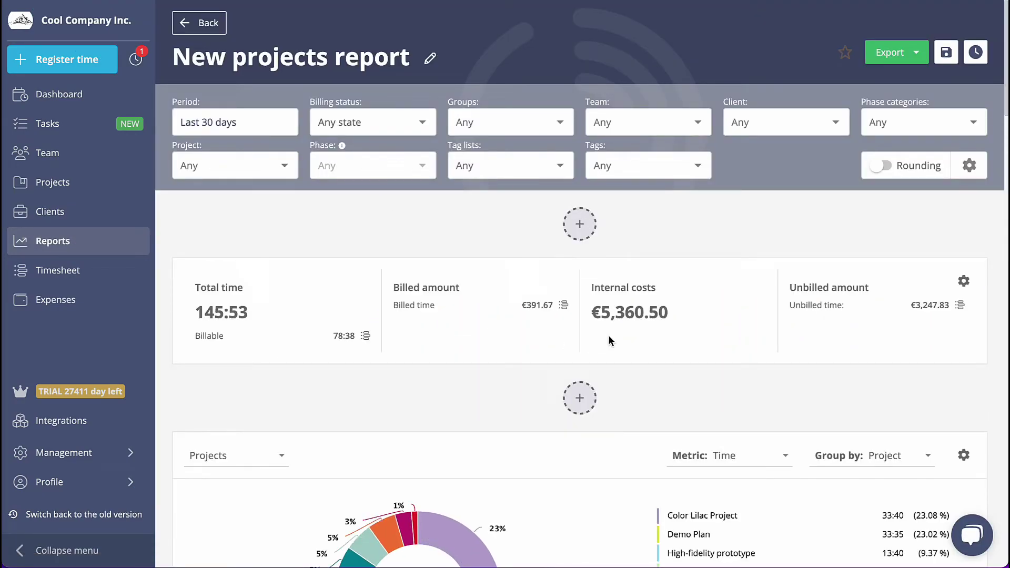
click(580, 402)
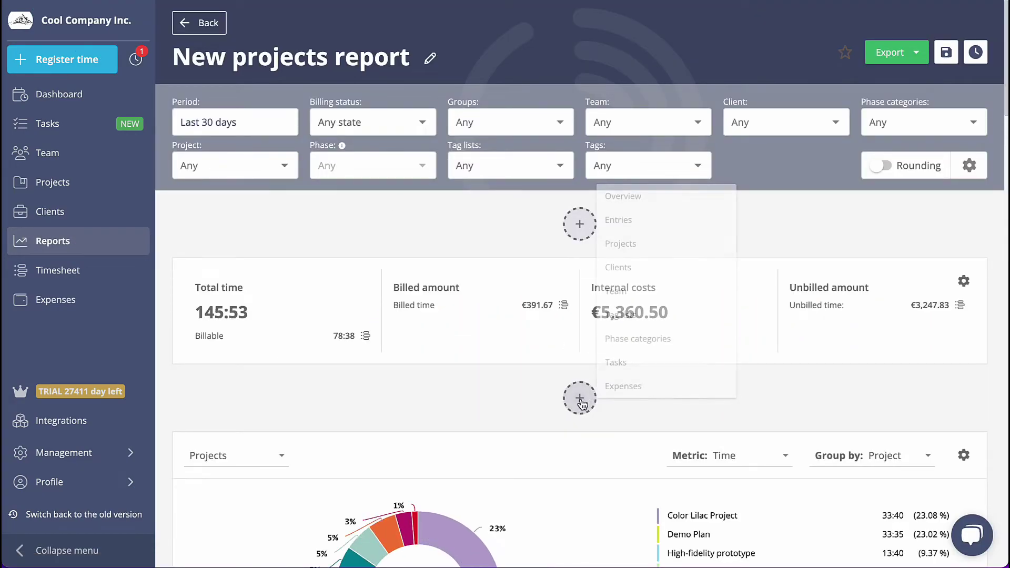
click(617, 364)
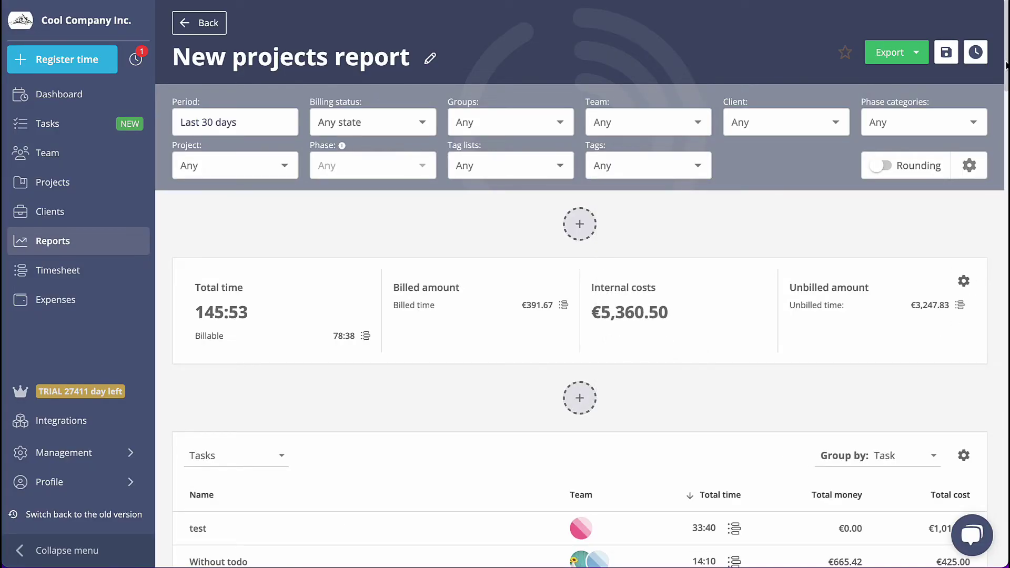
Step: Add Integration, Billable time, Billable money and Billed money columns to the Tasks table
drag(1005, 63, 1006, 138)
click(973, 238)
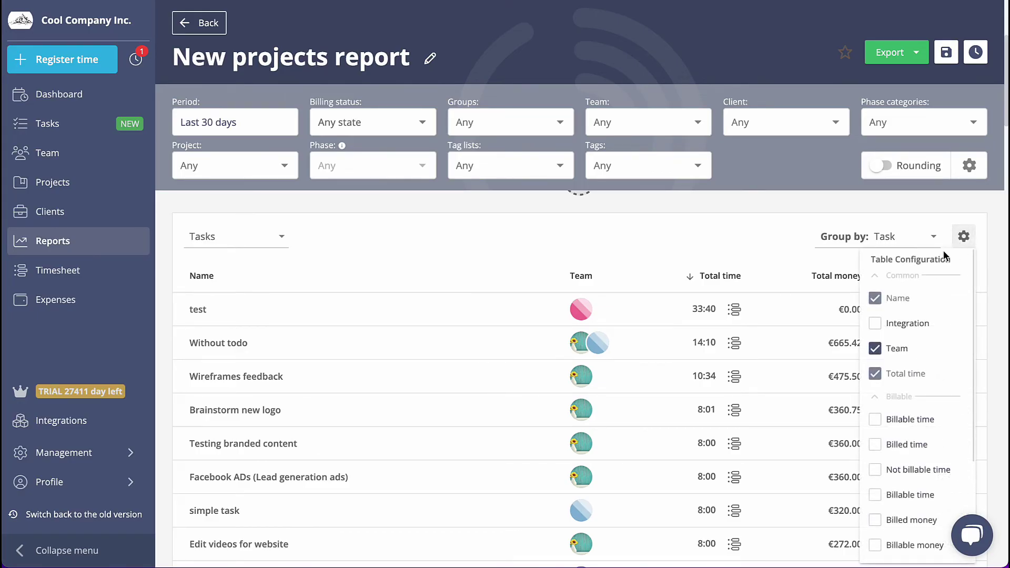
click(875, 324)
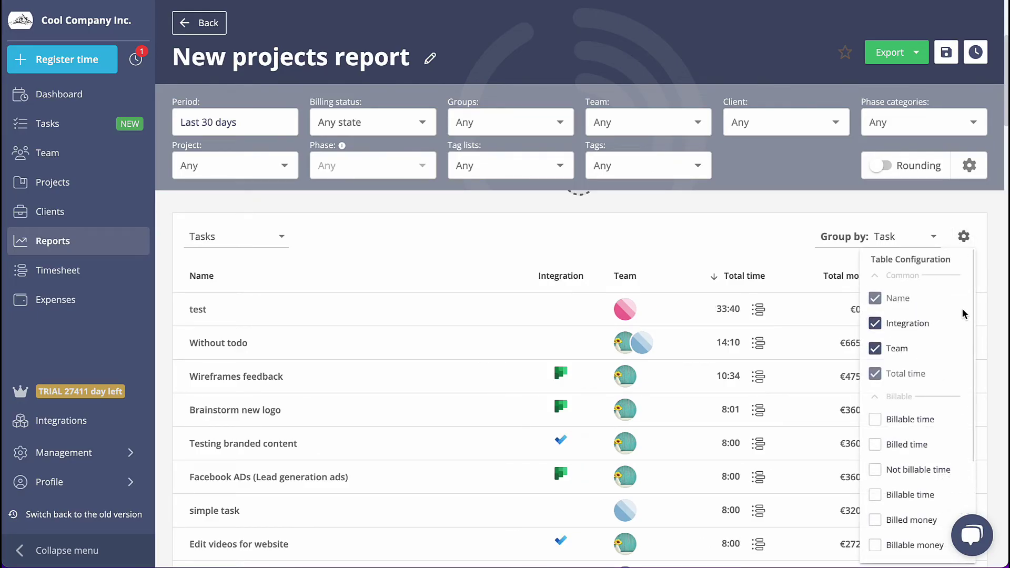
scroll(925, 326, down, 3)
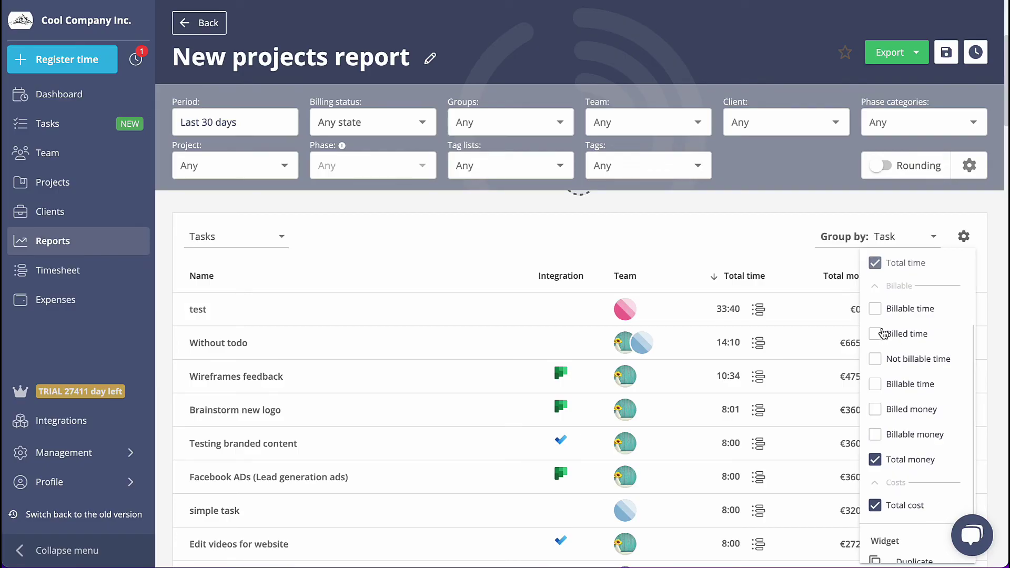
click(876, 309)
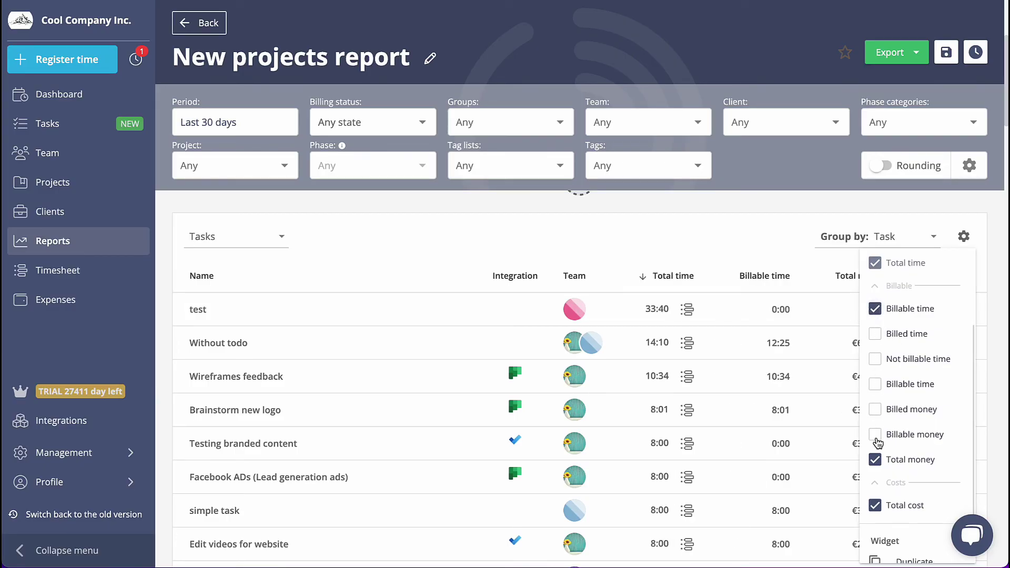
click(875, 433)
click(876, 414)
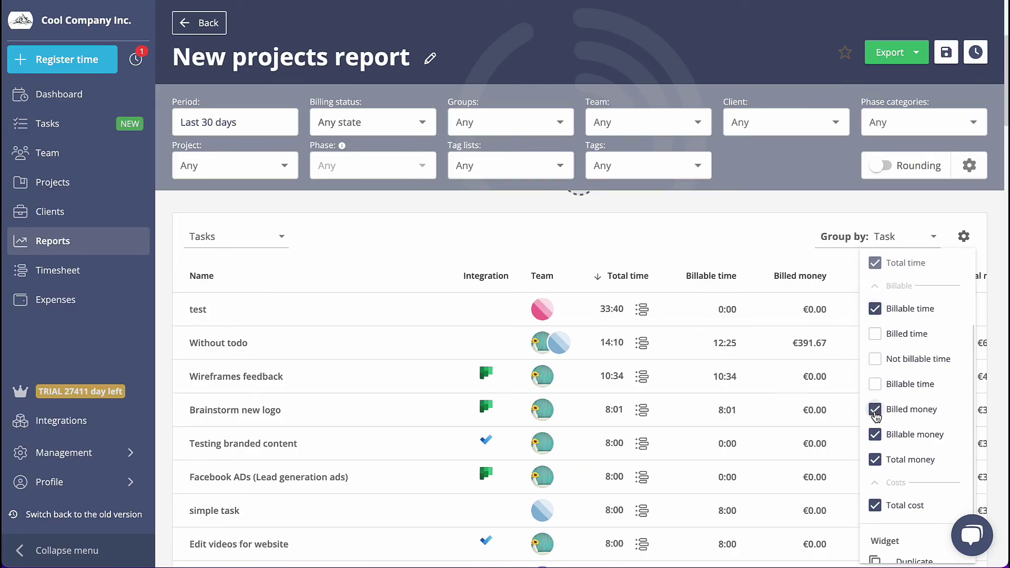